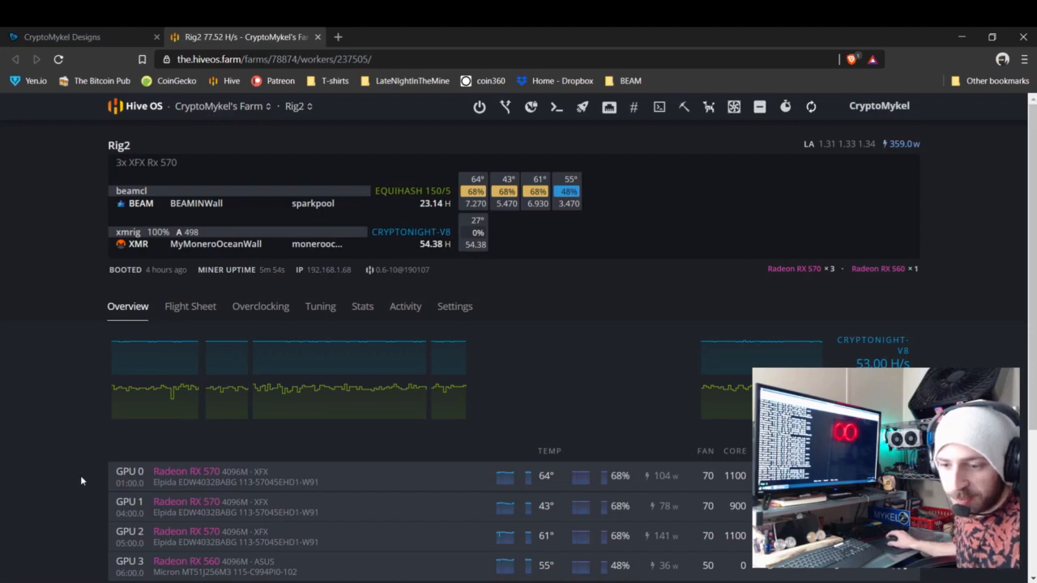
Review Rig2's overclocking configurations and its overview of per-GPU hashrates, temperatures and power draw, and refresh the page
scroll(80, 475, down, 1)
click(264, 241)
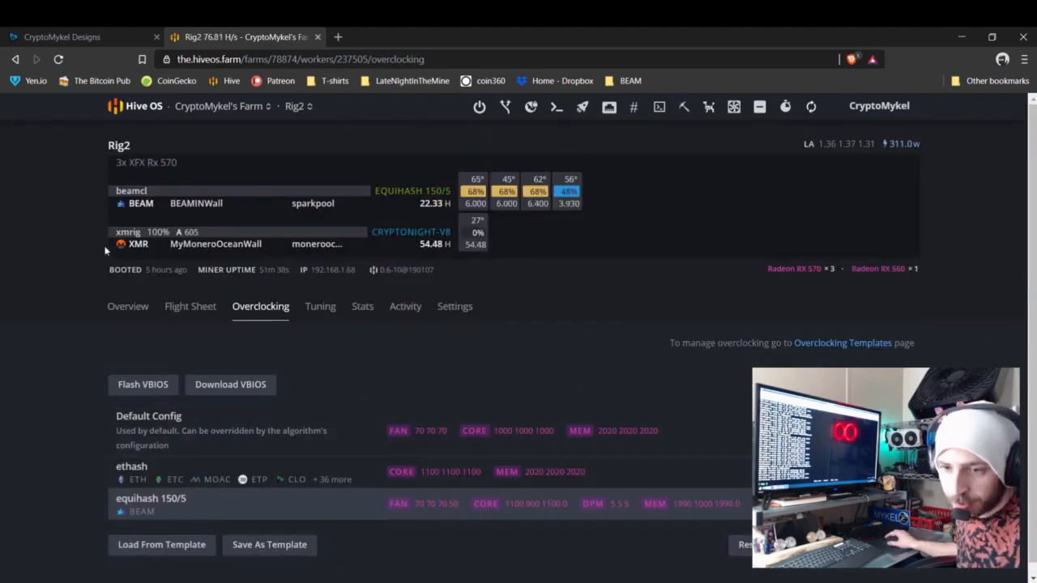
click(131, 313)
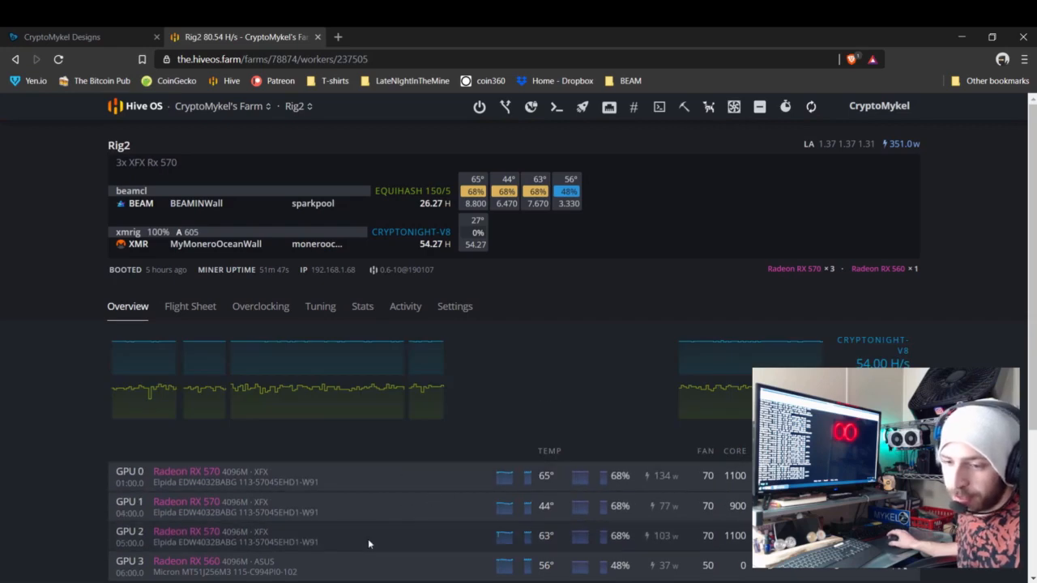
scroll(368, 538, down, 3)
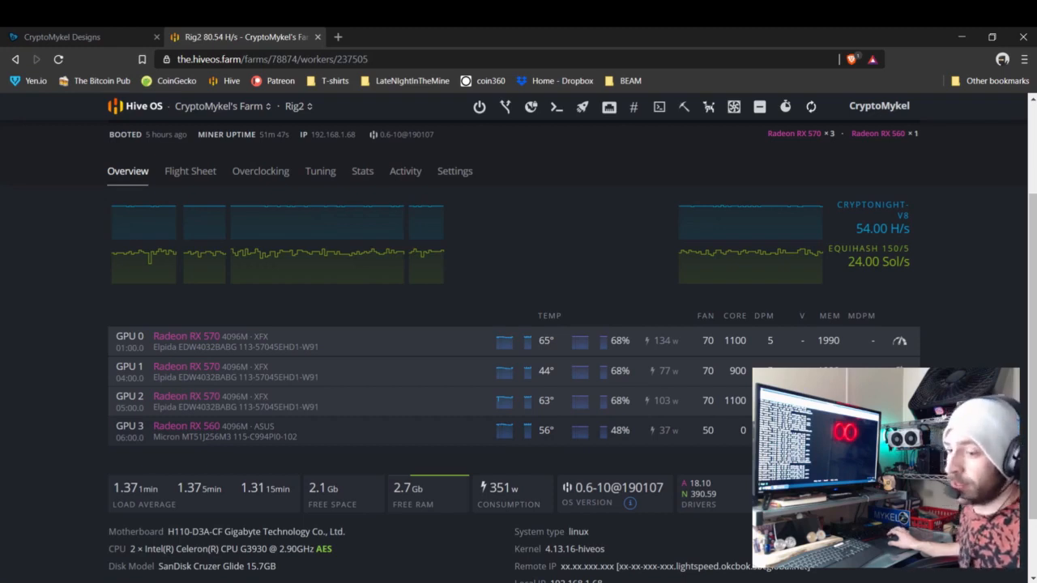
scroll(518, 348, up, 1)
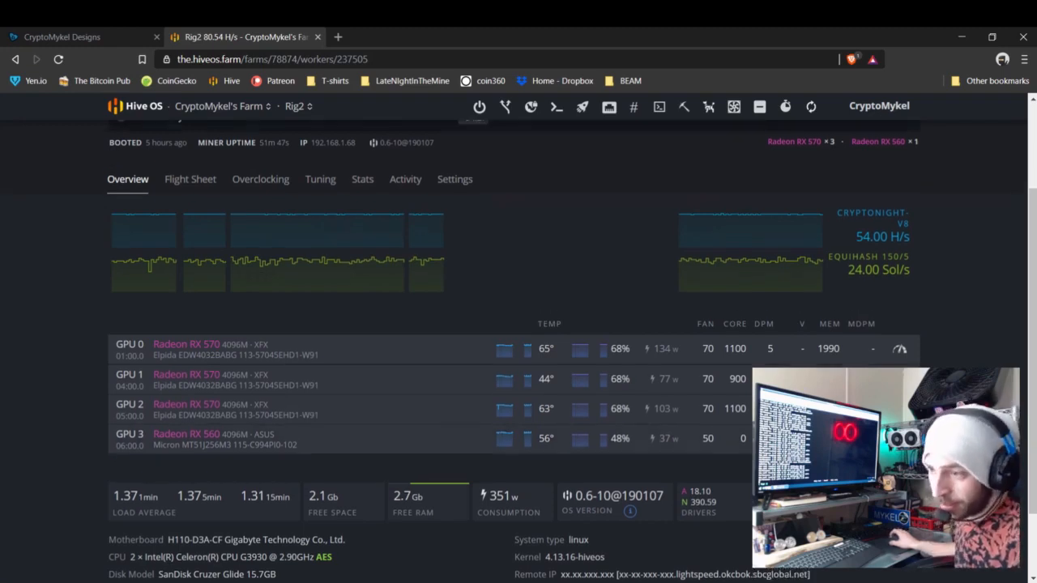
scroll(518, 348, down, 1)
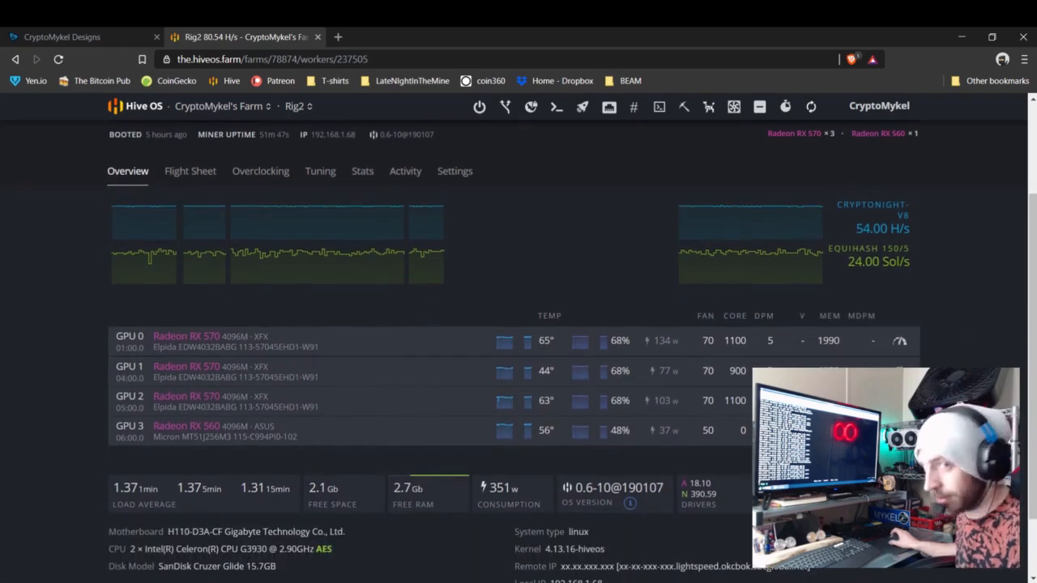
scroll(518, 348, up, 2)
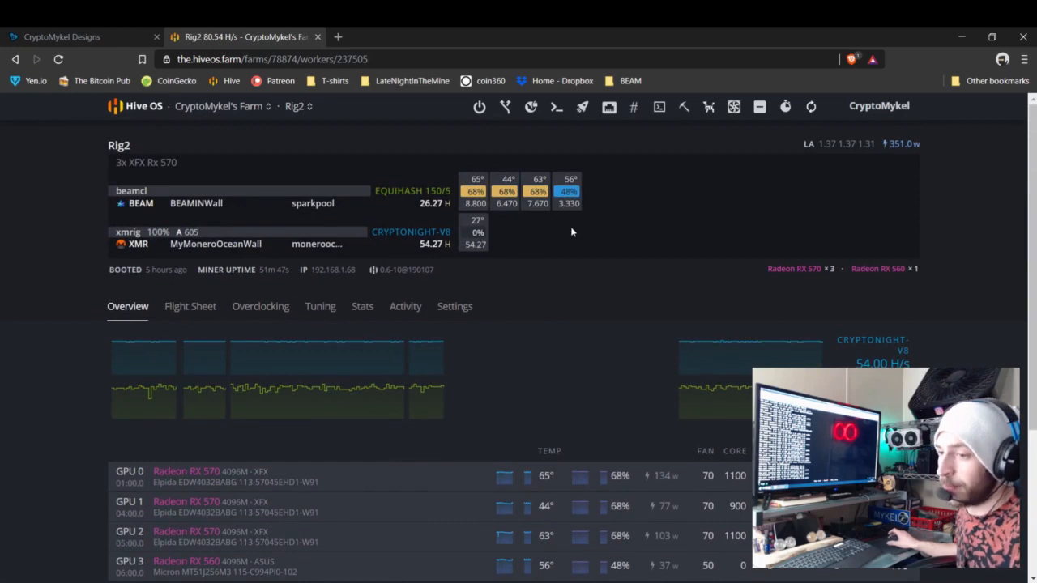
click(58, 59)
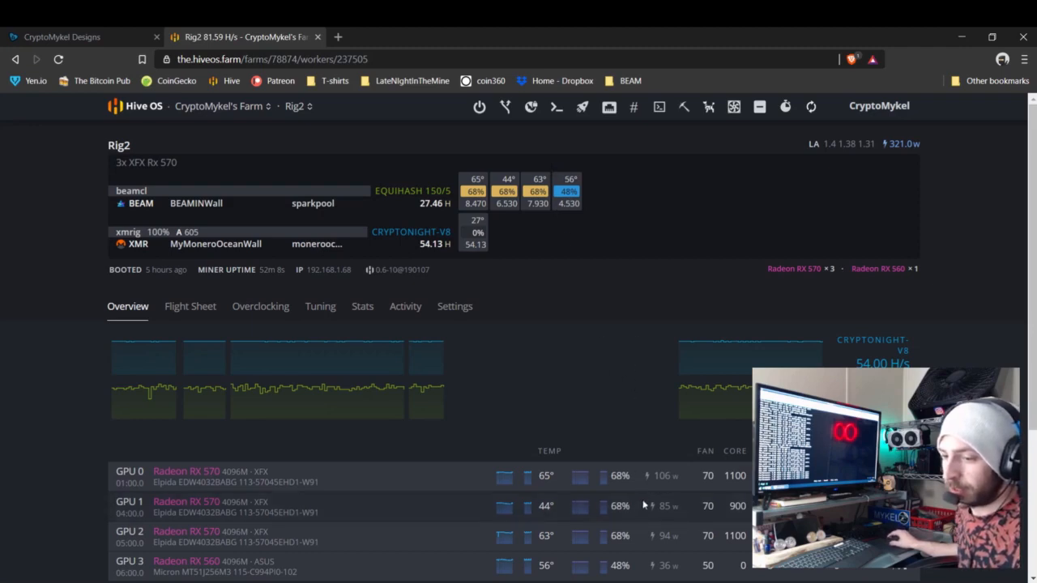
click(906, 572)
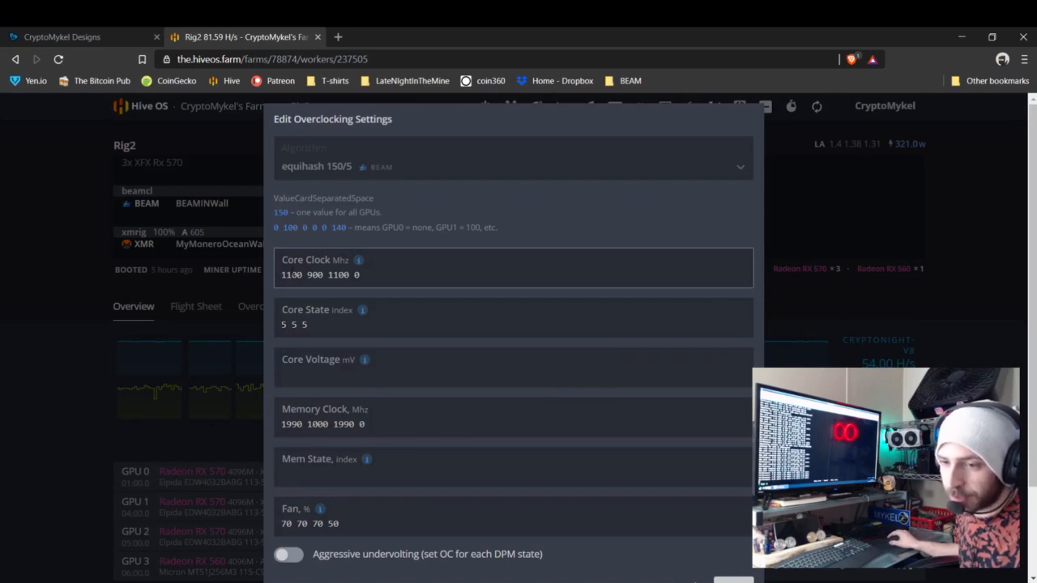
click(300, 275)
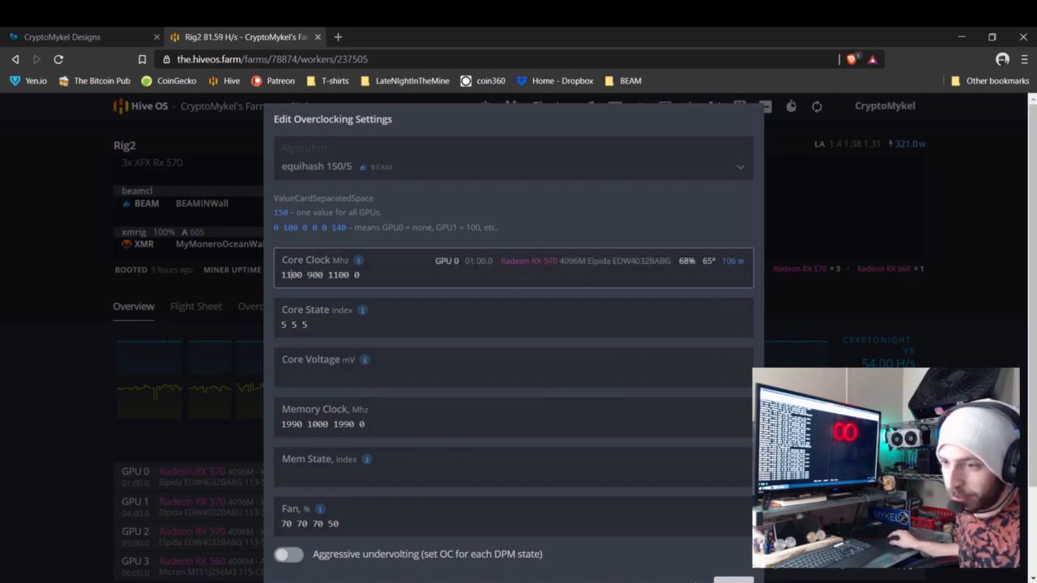
click(316, 275)
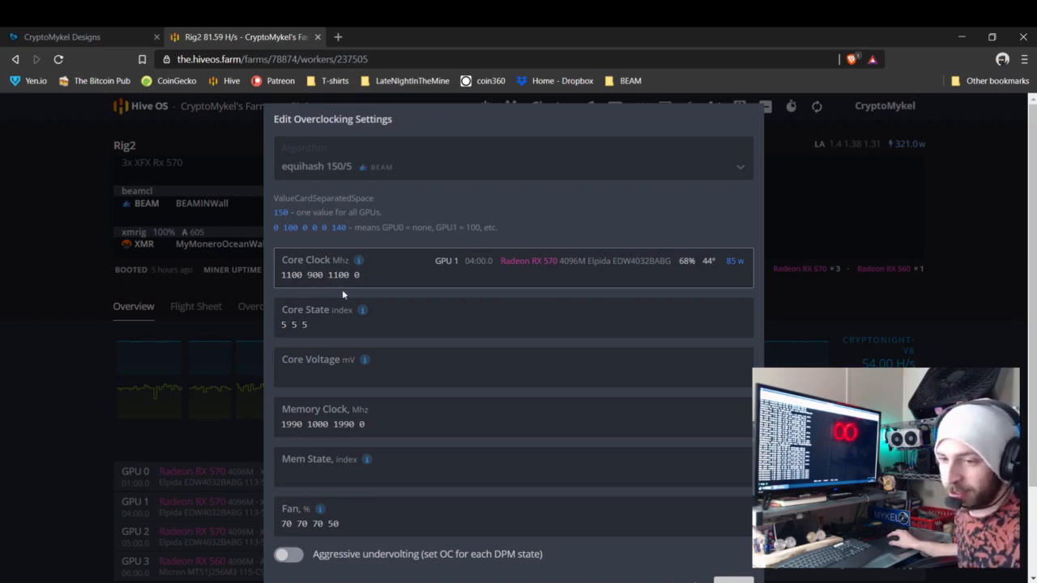
click(325, 425)
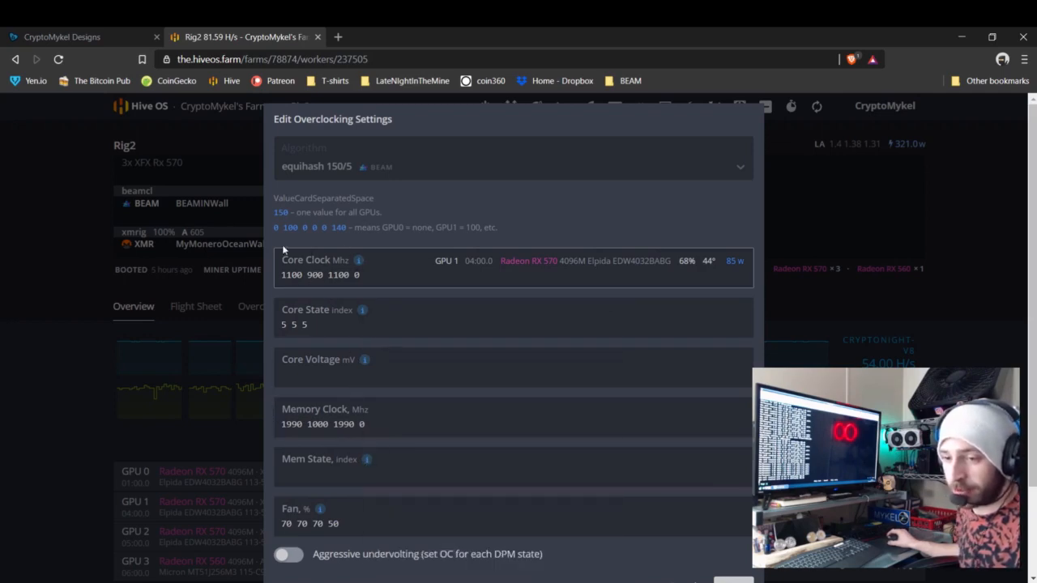
mouse_move(363, 310)
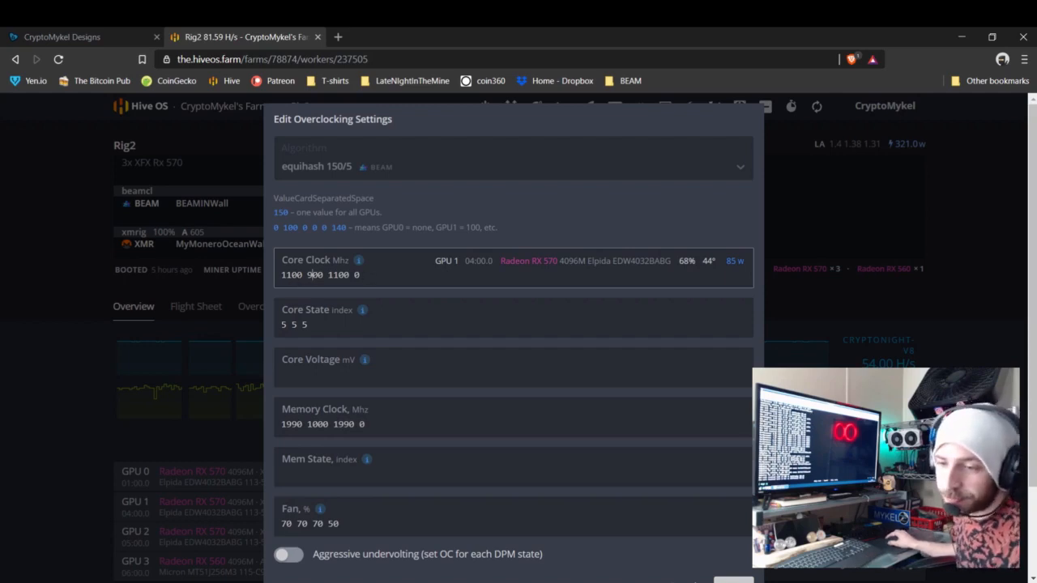
click(358, 276)
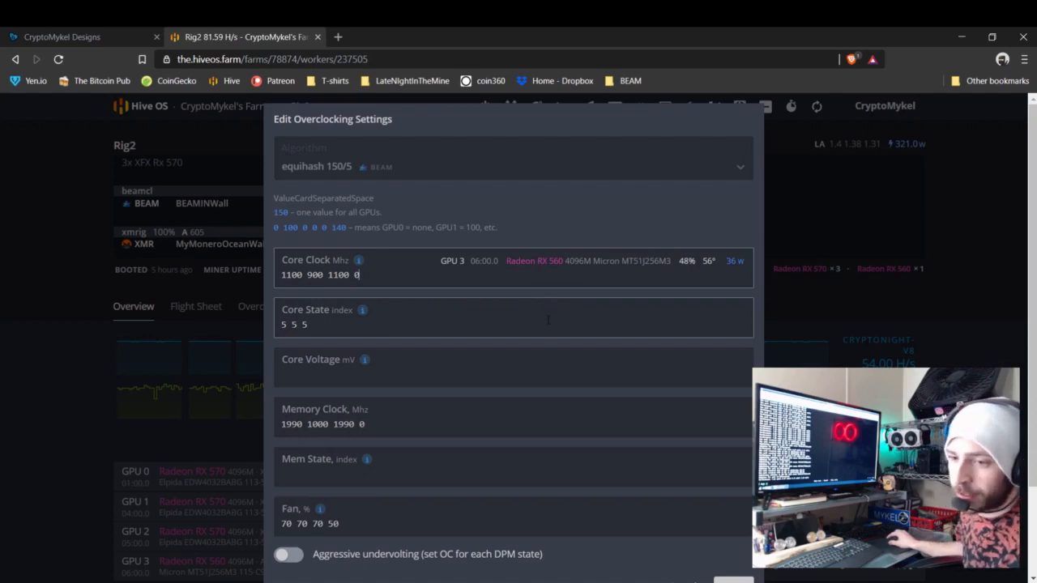
key(BackSpace)
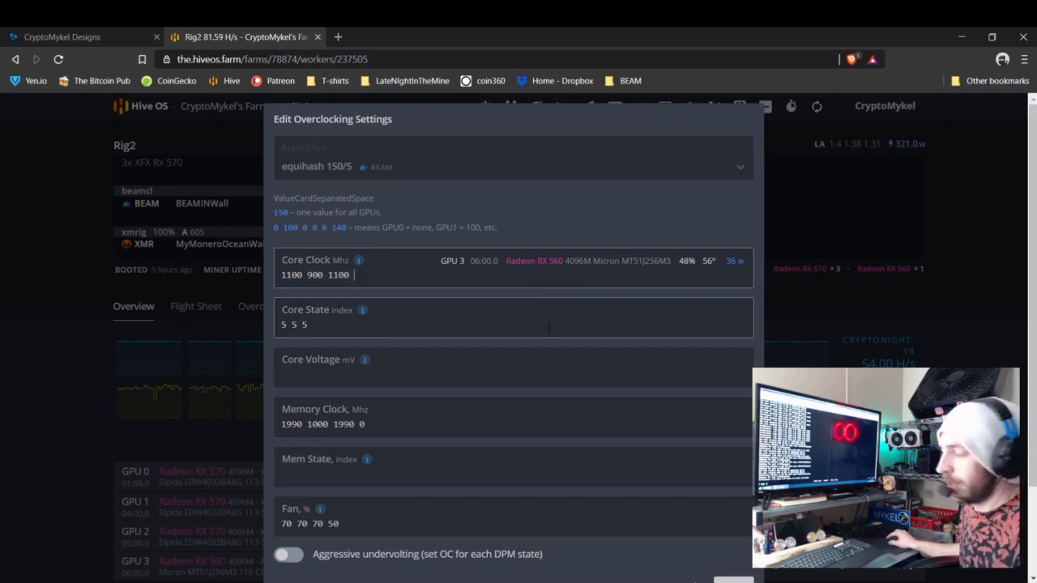
text(100)
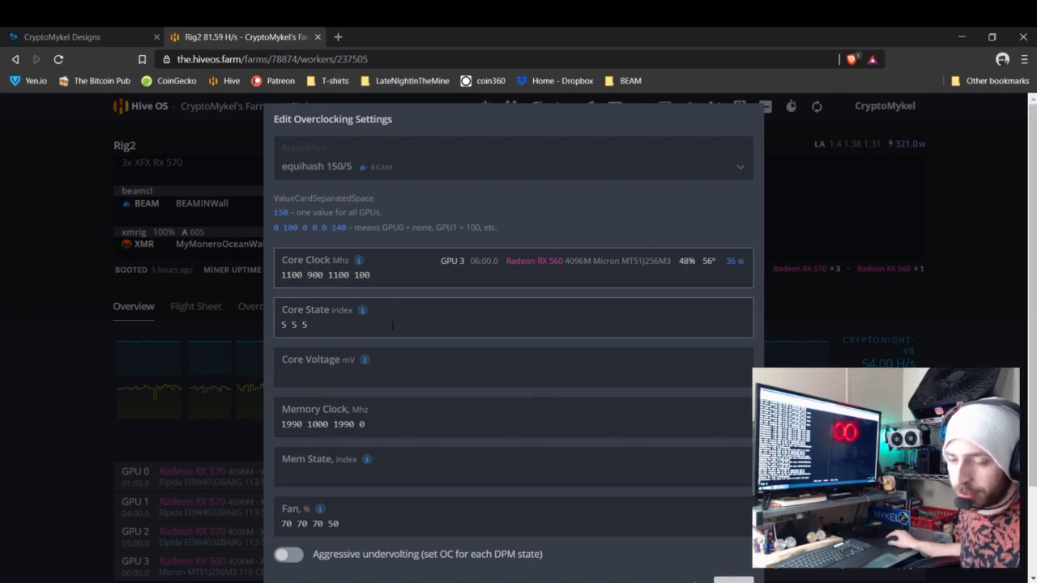
Add a core state index of 5 for GPU 3, making the core state values 5 5 5 5
click(365, 324)
mouse_move(362, 311)
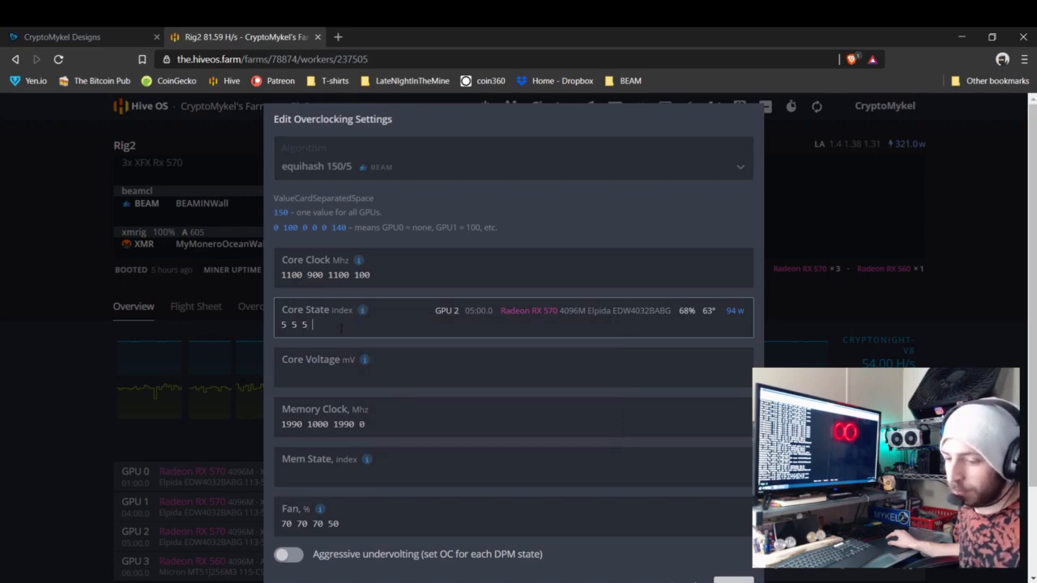
text(5)
key(Tab)
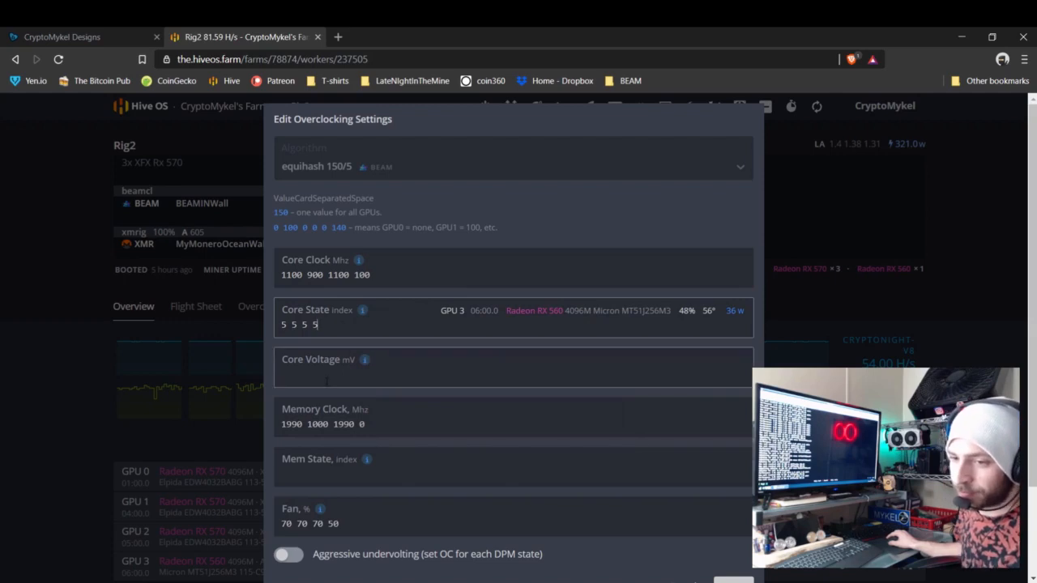
click(362, 366)
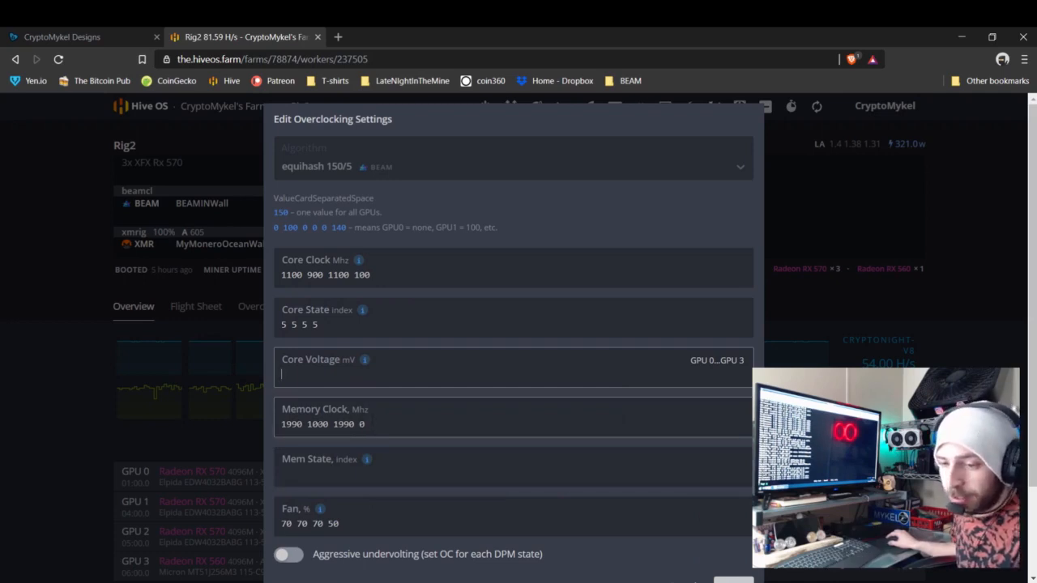
mouse_move(367, 461)
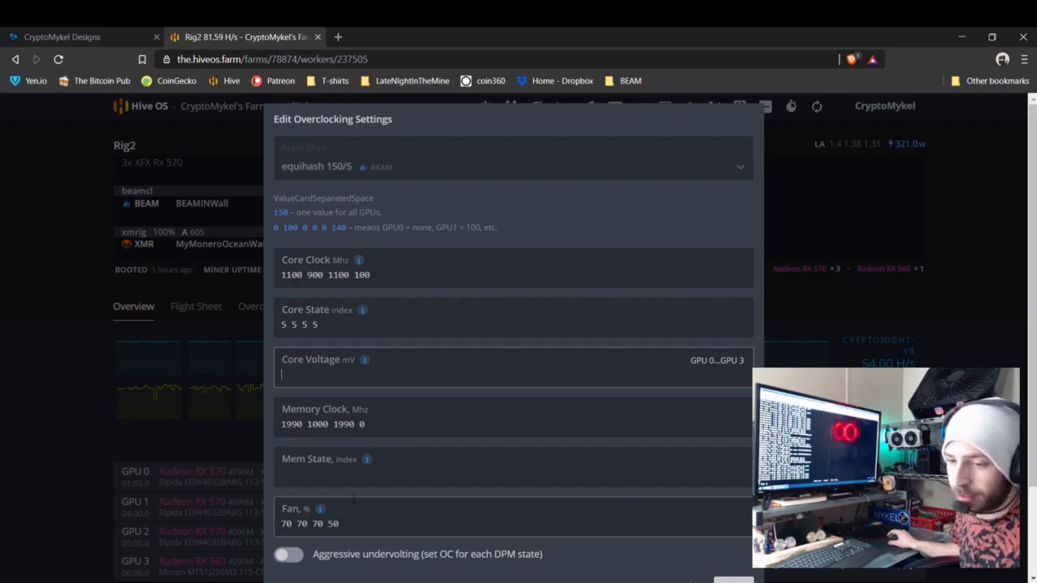
click(332, 523)
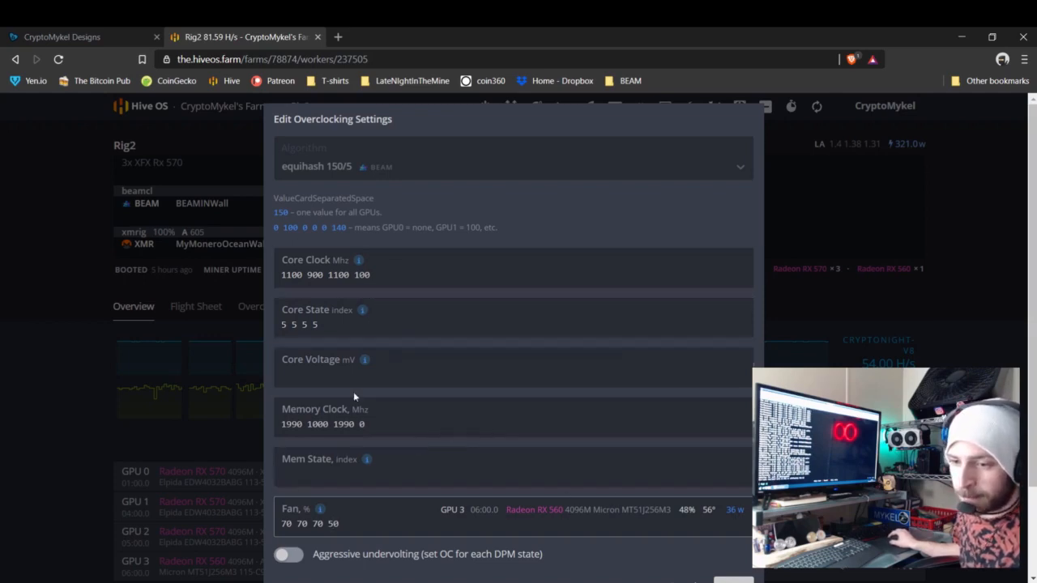
click(386, 421)
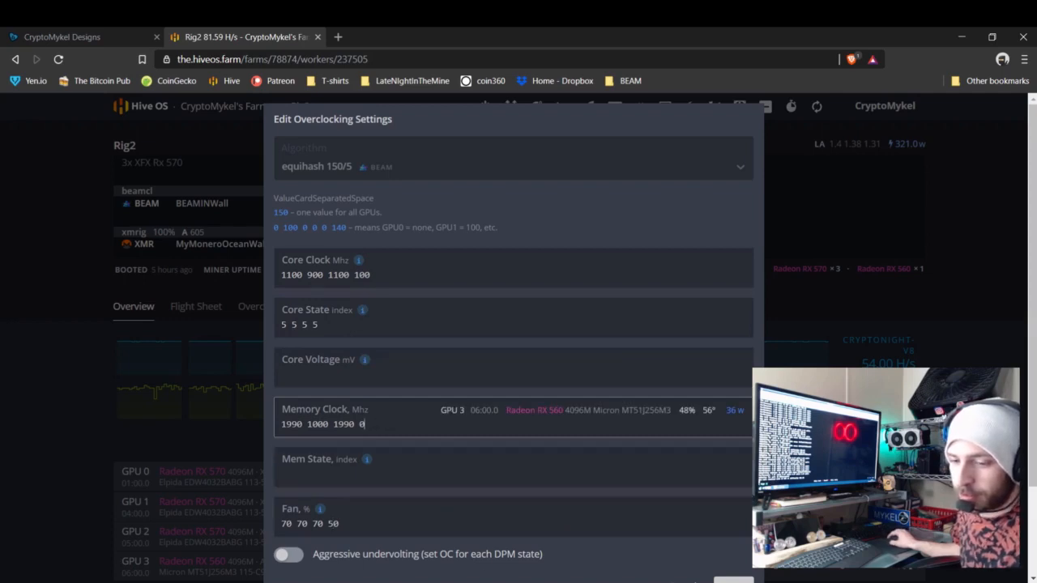
key(alt+Tab)
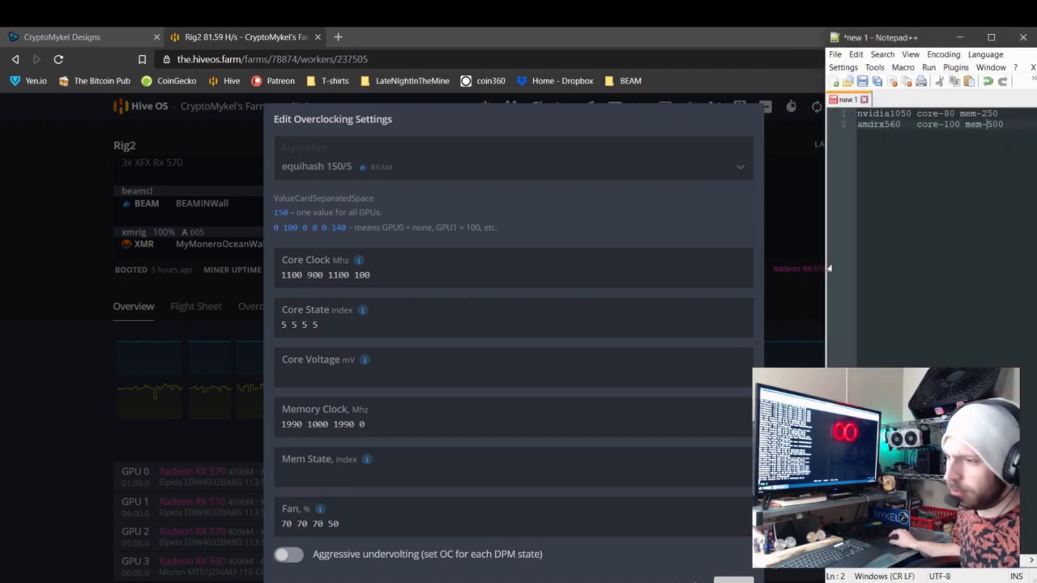
click(591, 114)
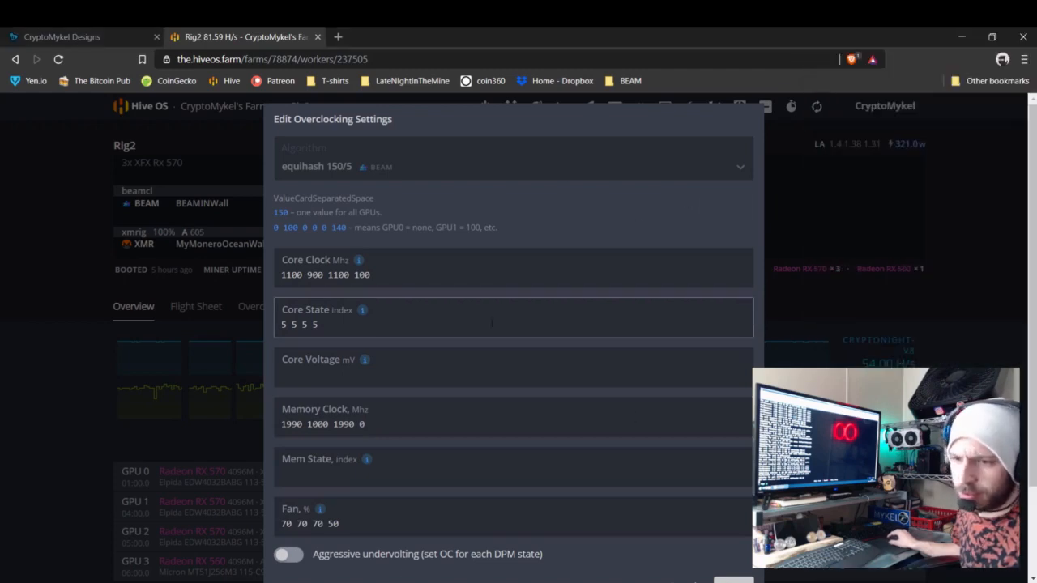
click(387, 430)
key(BackSpace)
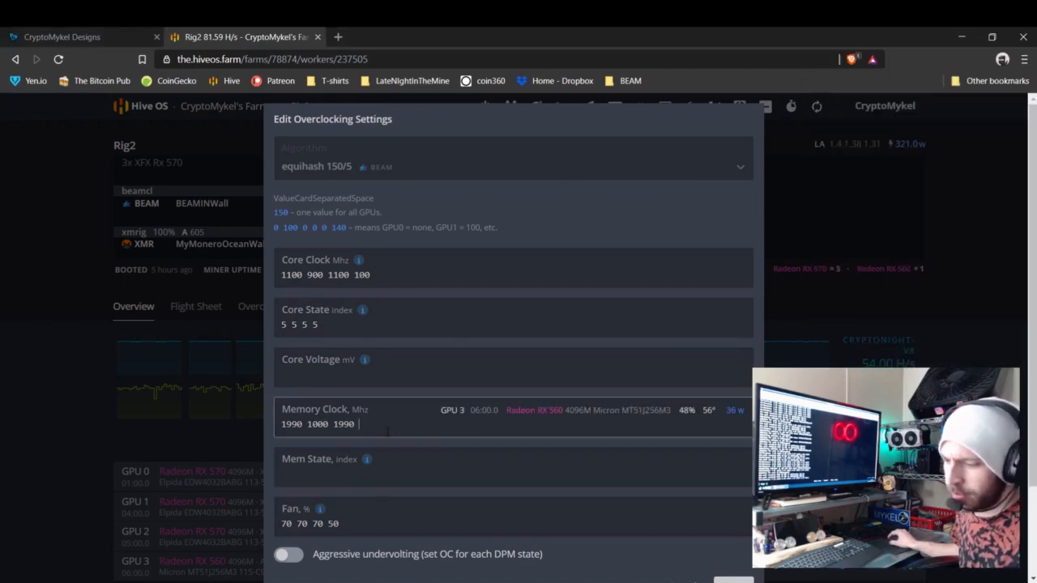
text(500)
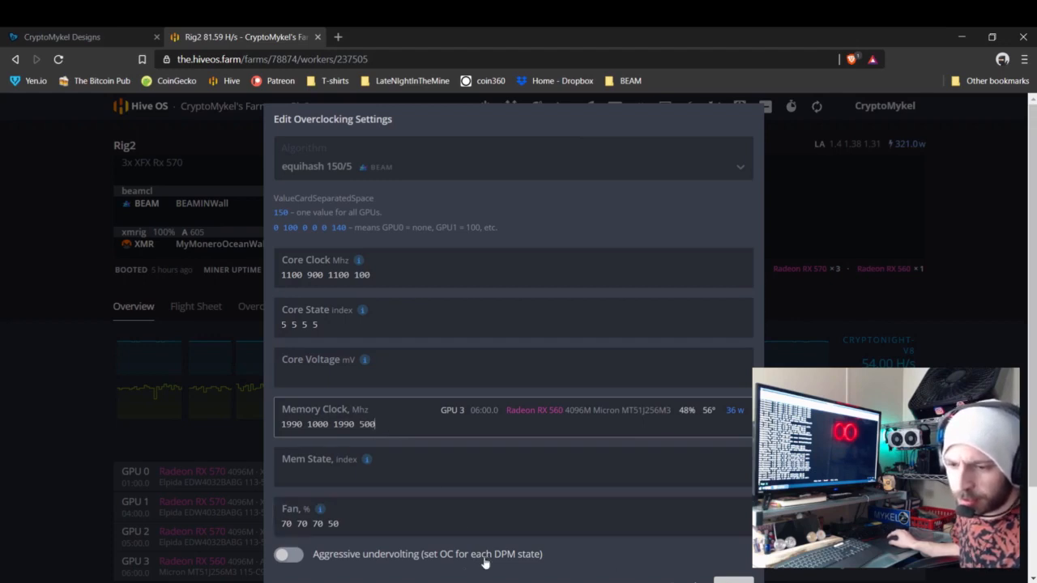
Review the edited equihash 150/5 overclocking values and save the settings
scroll(658, 496, down, 2)
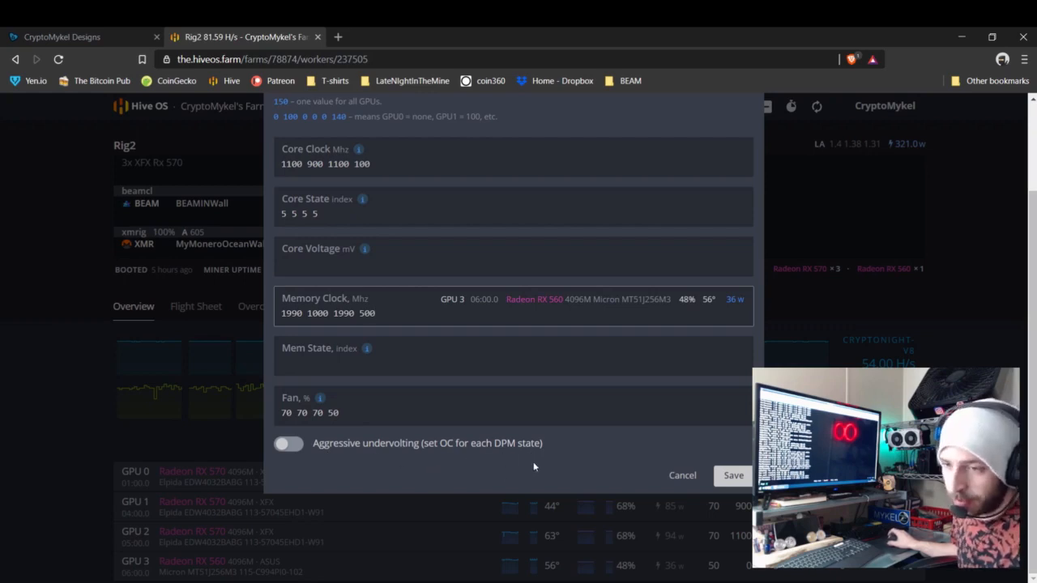
scroll(533, 467, up, 2)
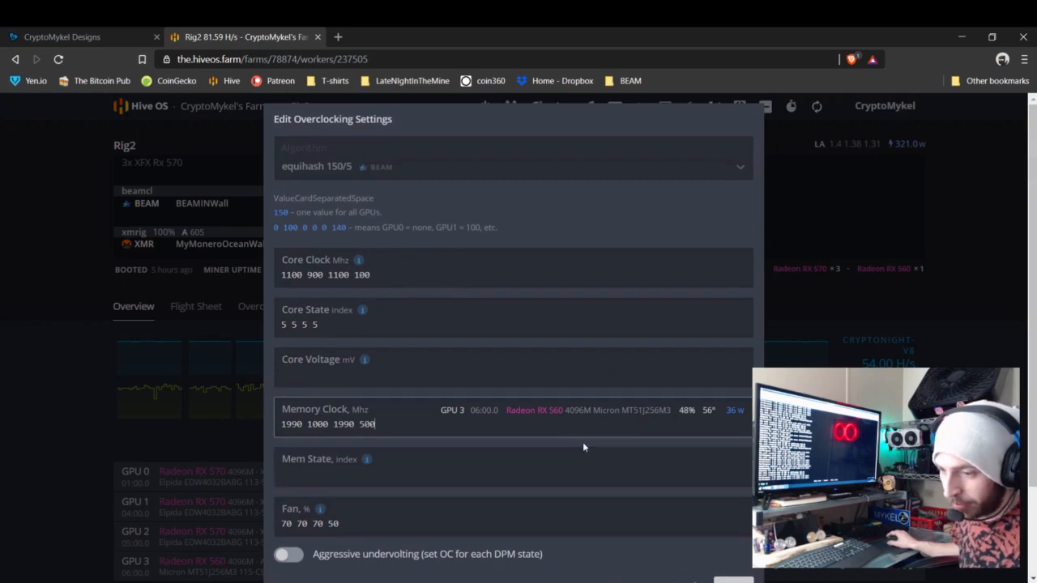
scroll(584, 446, down, 2)
click(735, 475)
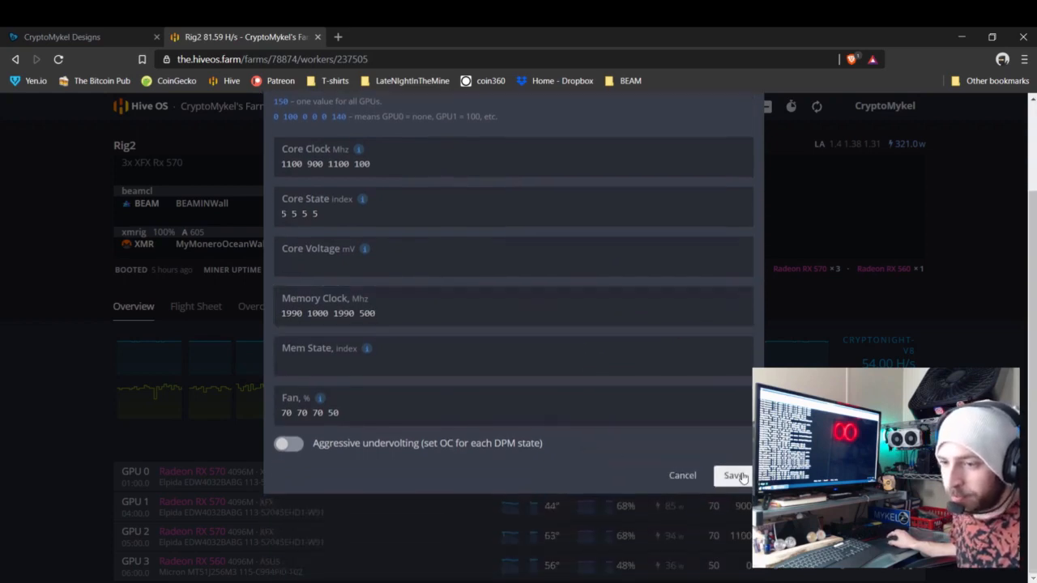